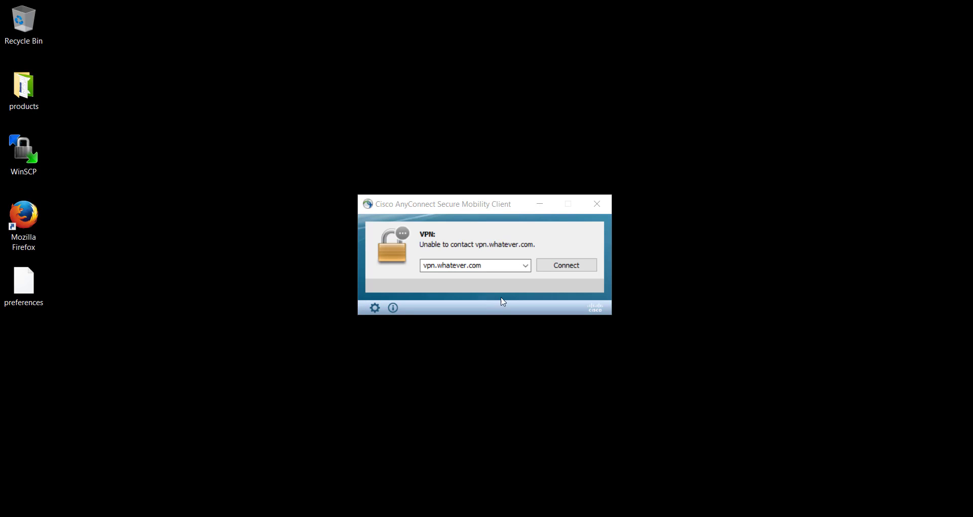
Check the VPN server list and the advanced preferences in the Cisco AnyConnect client
click(478, 204)
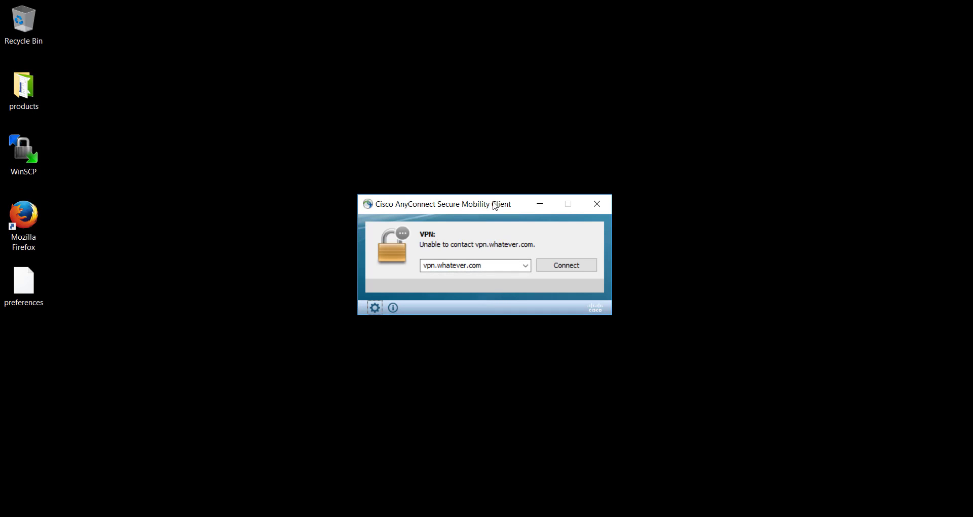
click(484, 267)
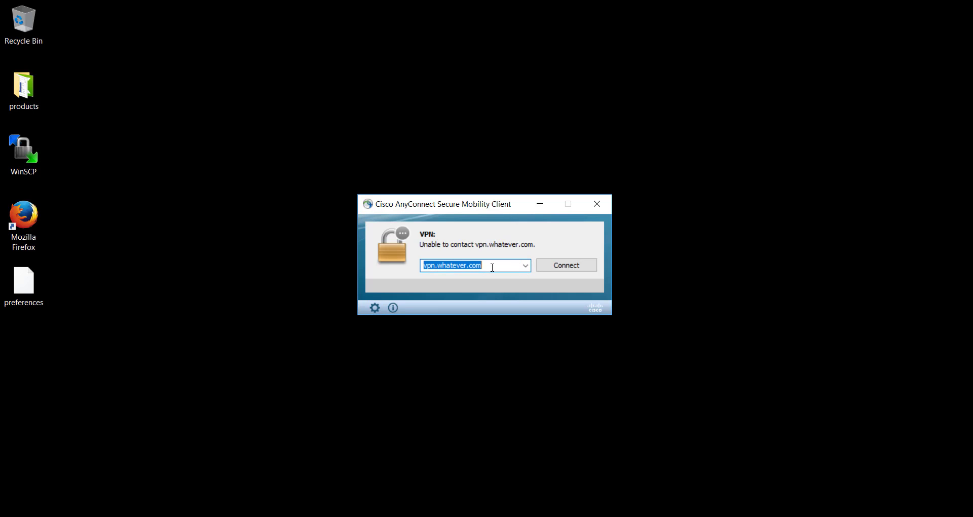
click(526, 267)
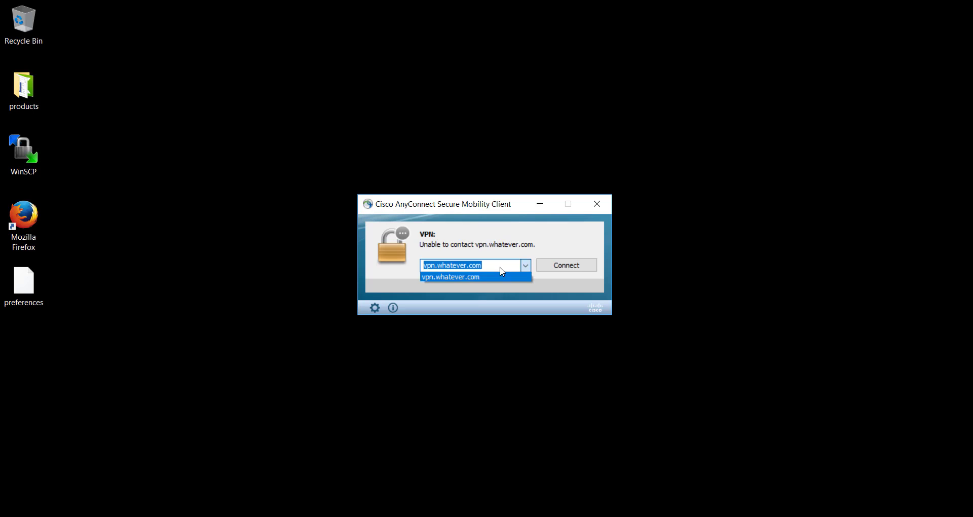
click(500, 269)
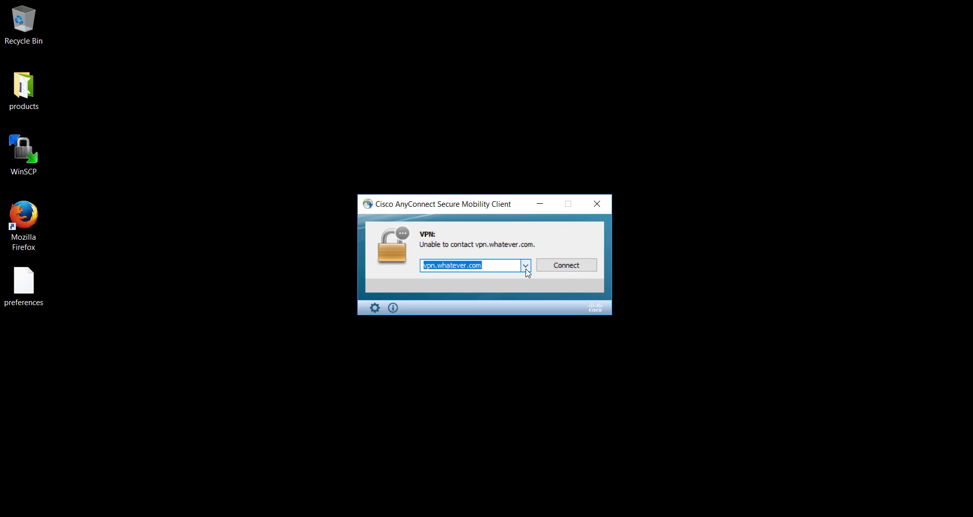
click(375, 308)
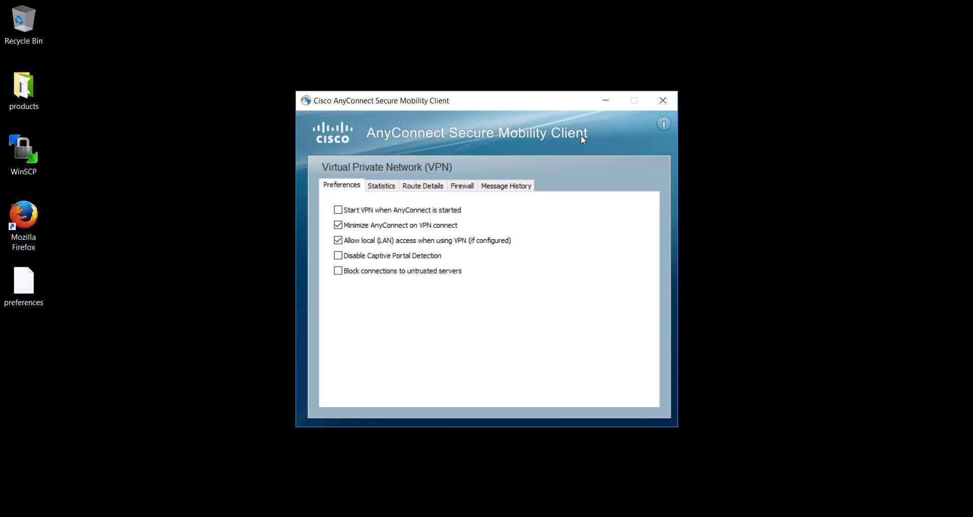
click(654, 100)
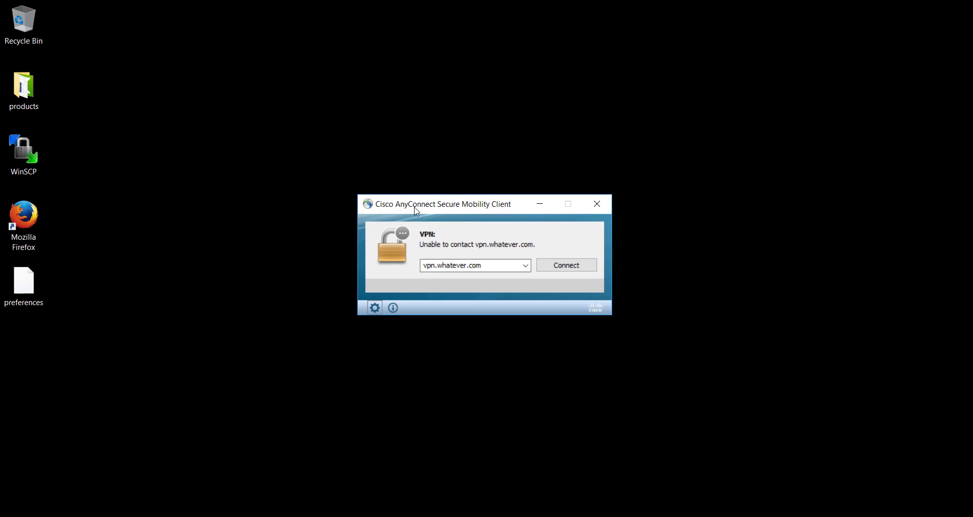
Open the preferences file from the desktop in Notepad++
right_click(36, 282)
click(24, 293)
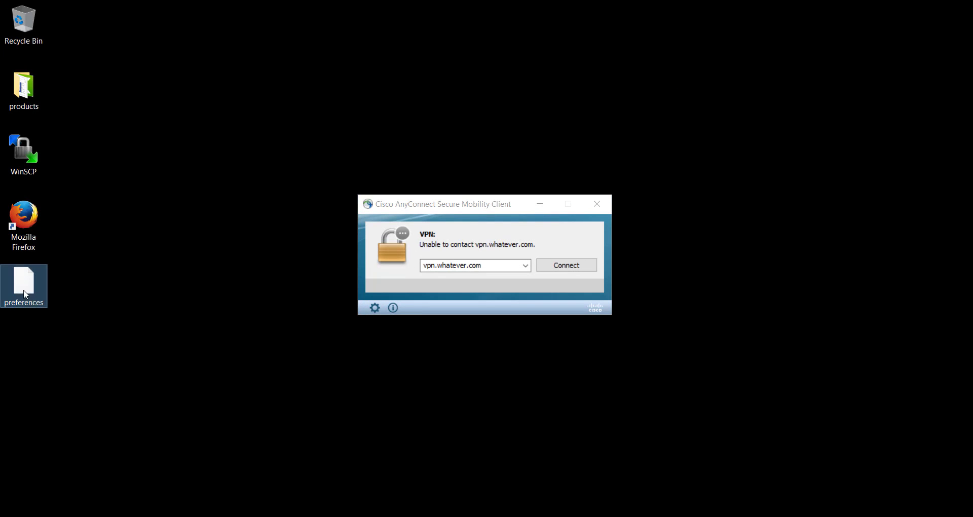
click(41, 303)
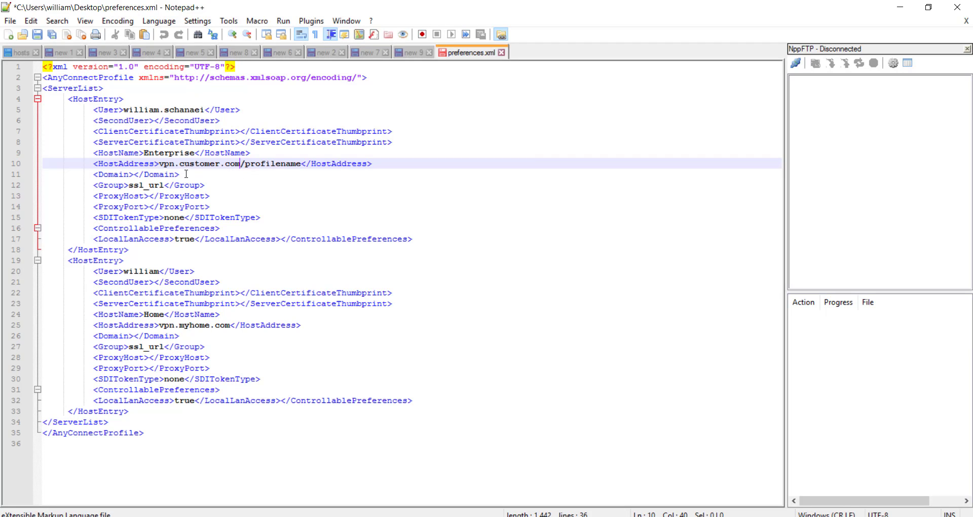
Examine the User, HostName and HostAddress elements of the first host entry
double_click(138, 109)
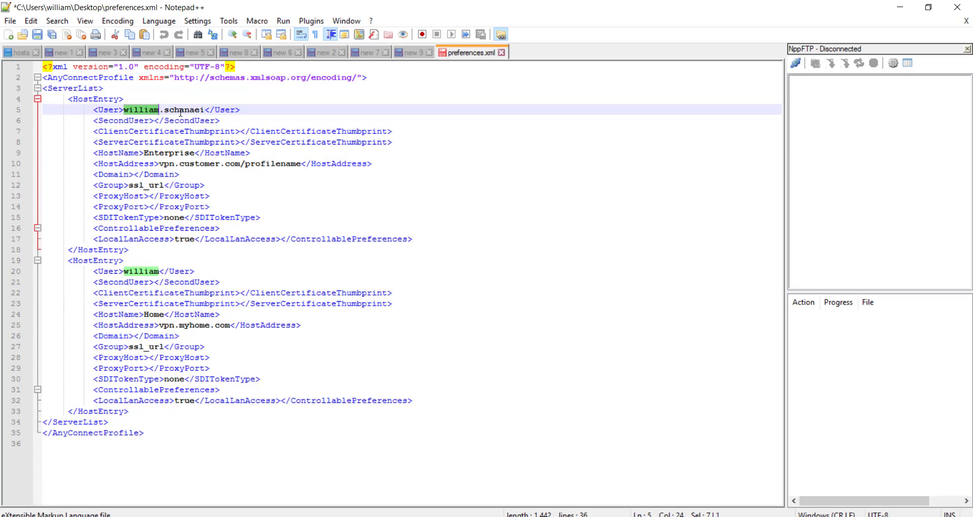
double_click(102, 111)
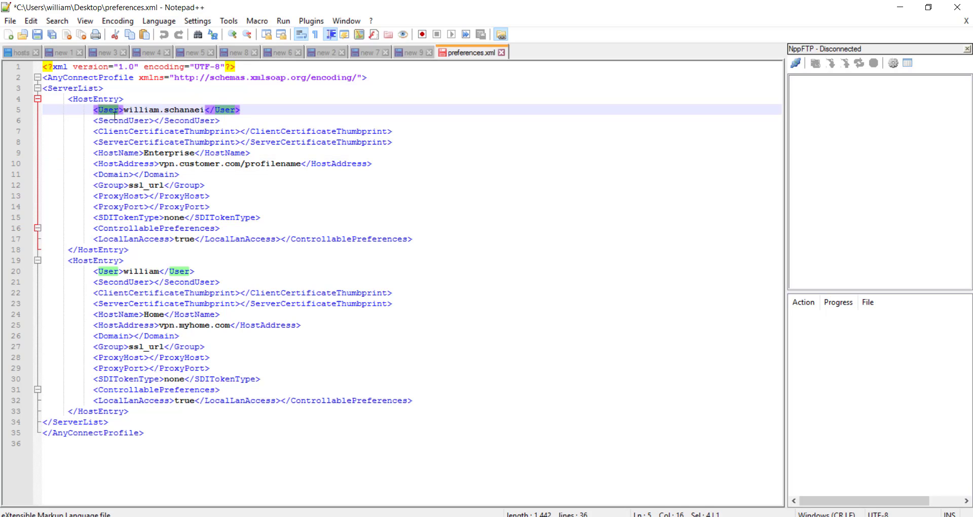
double_click(126, 152)
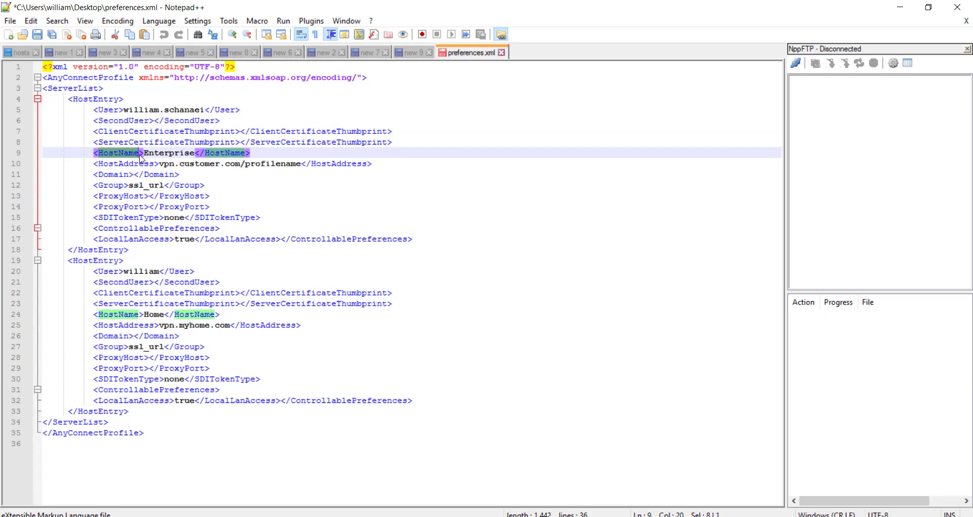
click(129, 164)
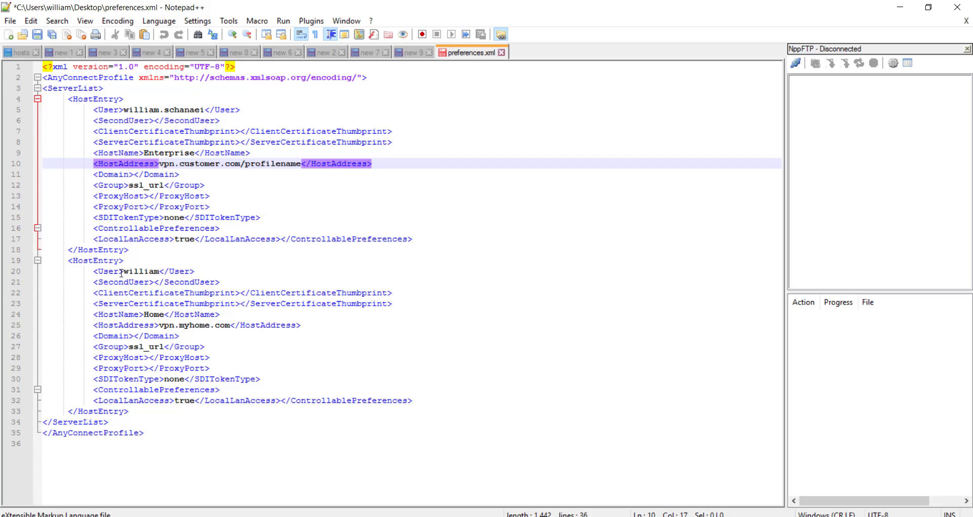
Duplicate the Home HostEntry block directly below itself, inside the ServerList
drag(135, 418, 48, 261)
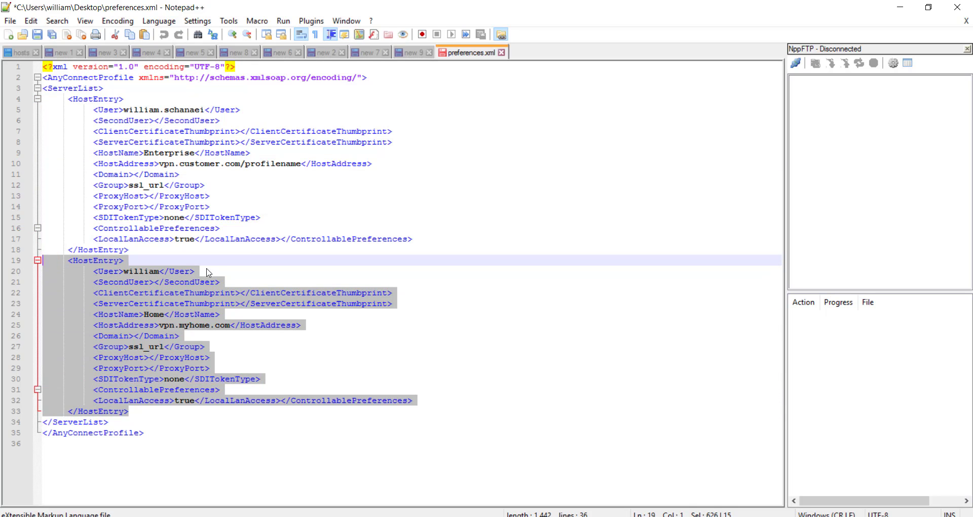
click(147, 412)
drag(129, 412, 43, 260)
key(ctrl+c)
click(157, 410)
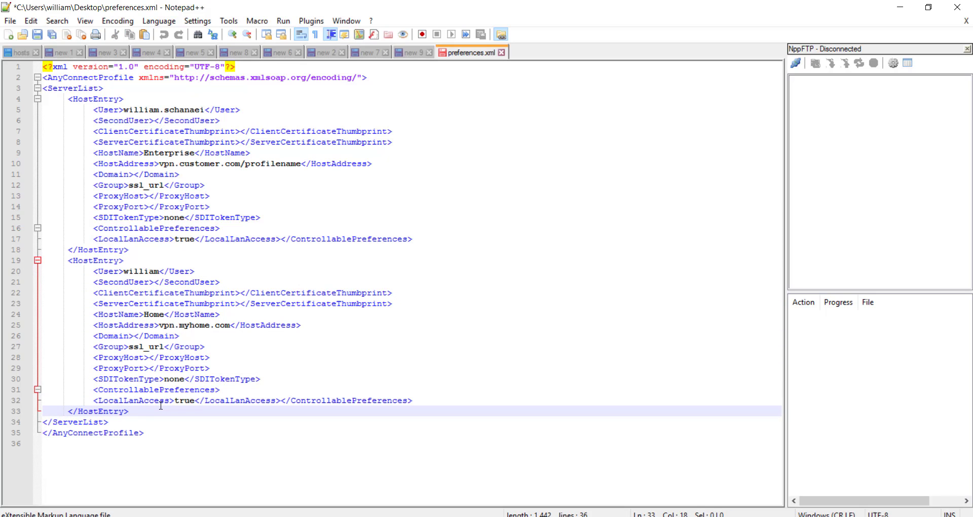
key(Return)
key(ctrl+v)
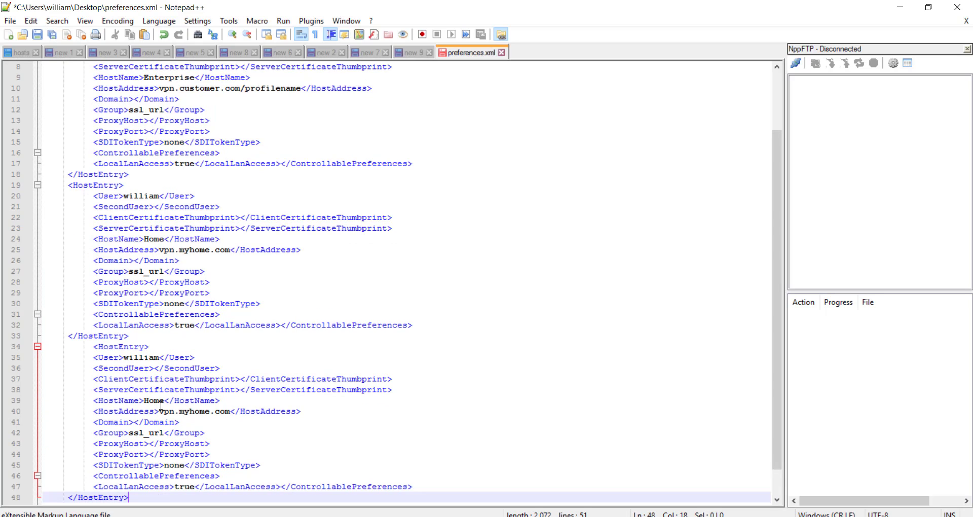
Set the User value of the copied host entry to the account's user name ending in "_nextgen"
double_click(142, 357)
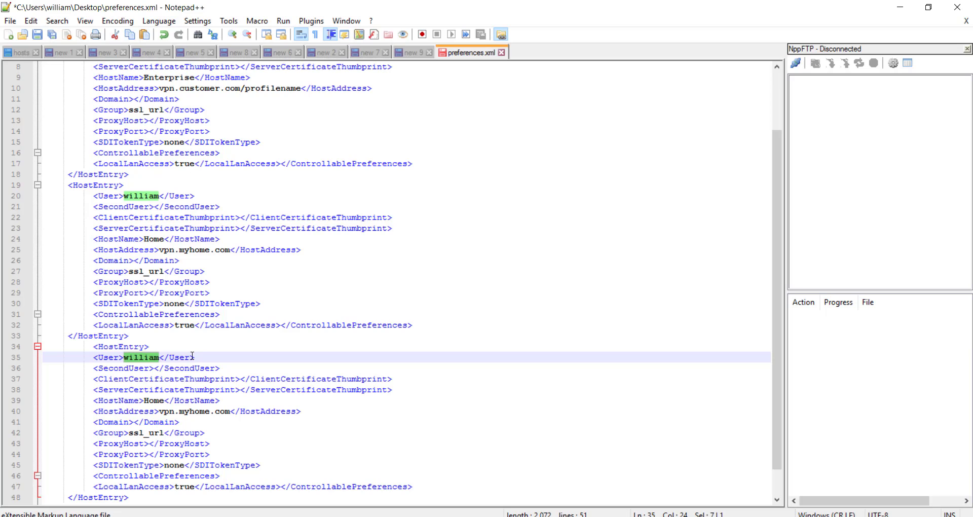
text(william)
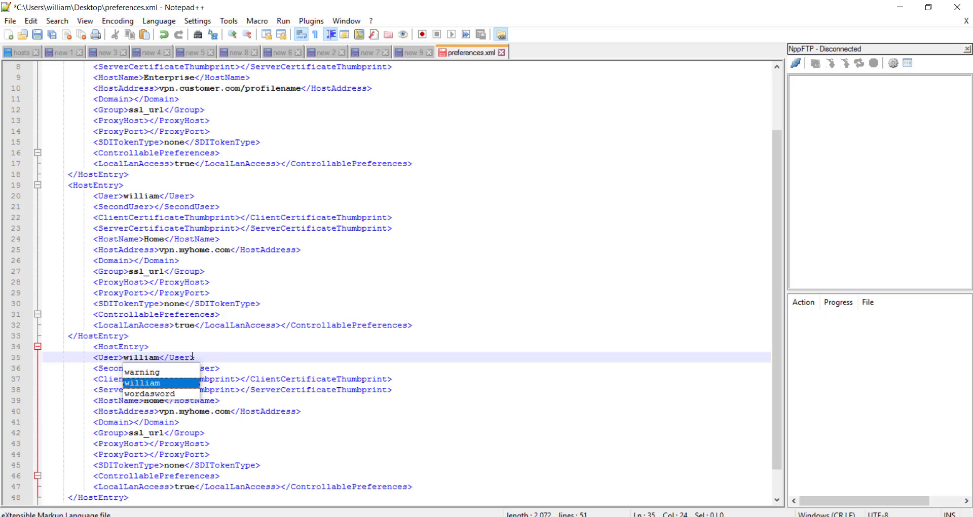
text(_nextgen)
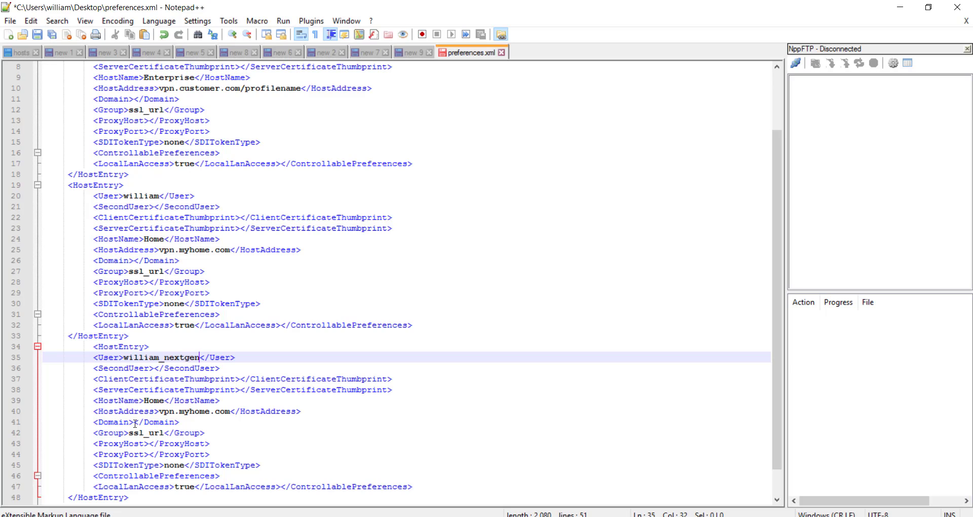
Set the copied entry's HostName to MyOffice and its HostAddress to vpn.myoffice.com
double_click(154, 400)
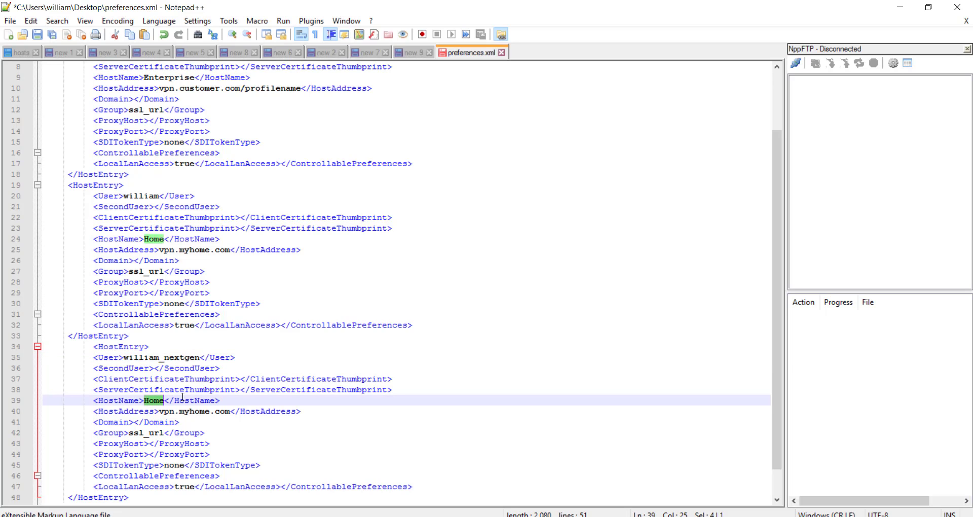
text(MyOff)
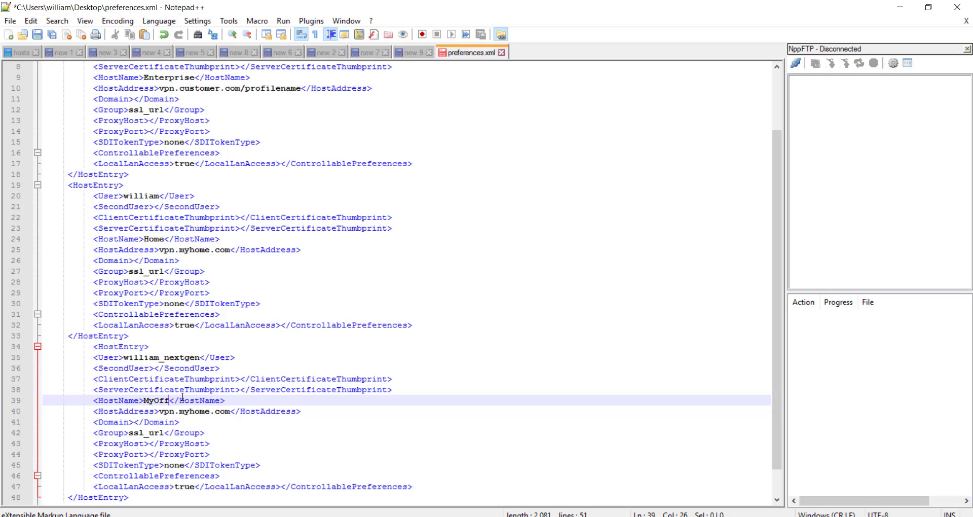
text(ice)
double_click(196, 411)
text(myoffic)
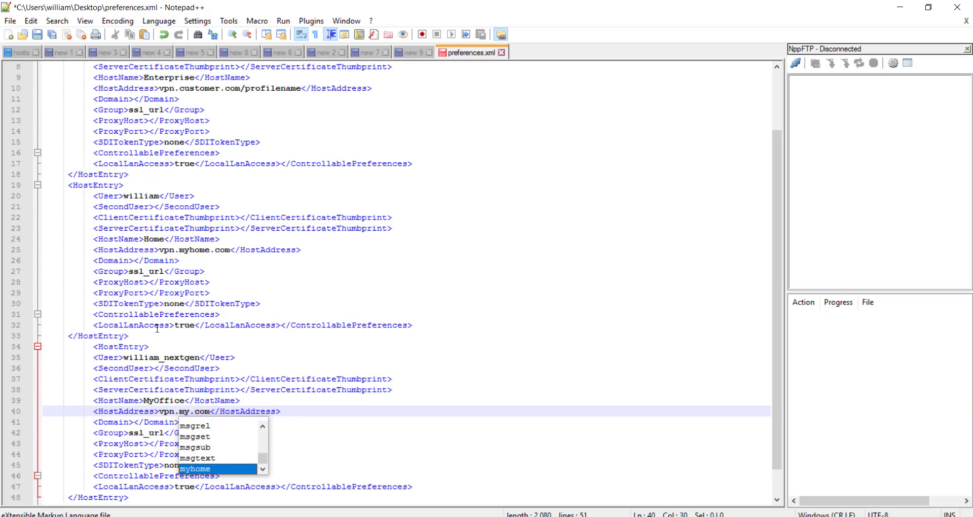
text(e)
Review the host entries, save preferences.xml and minimize the editor
scroll(195, 406, up, 3)
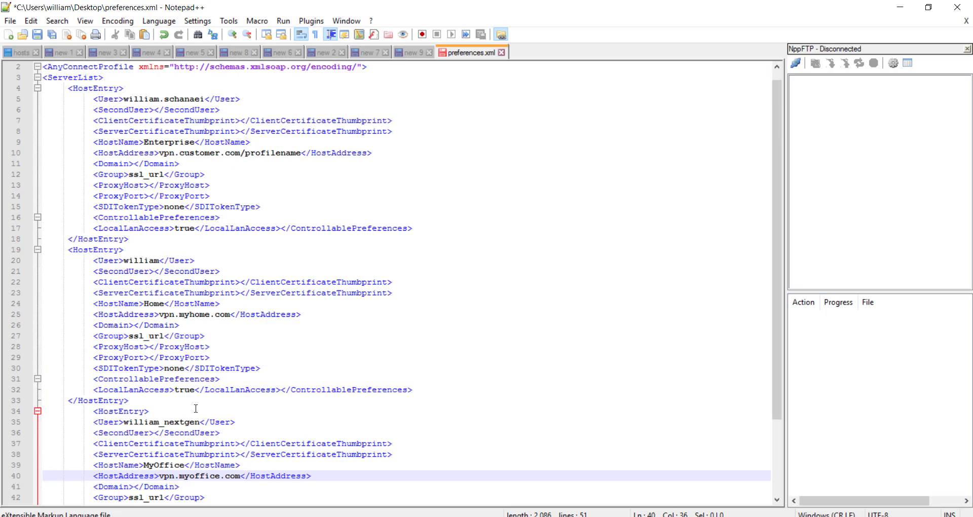
scroll(187, 400, down, 4)
key(ctrl+s)
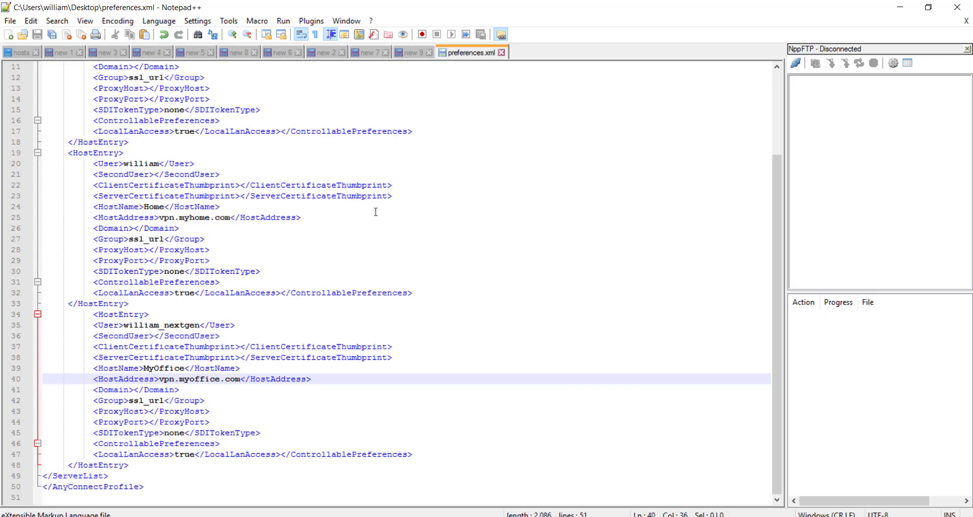
click(900, 7)
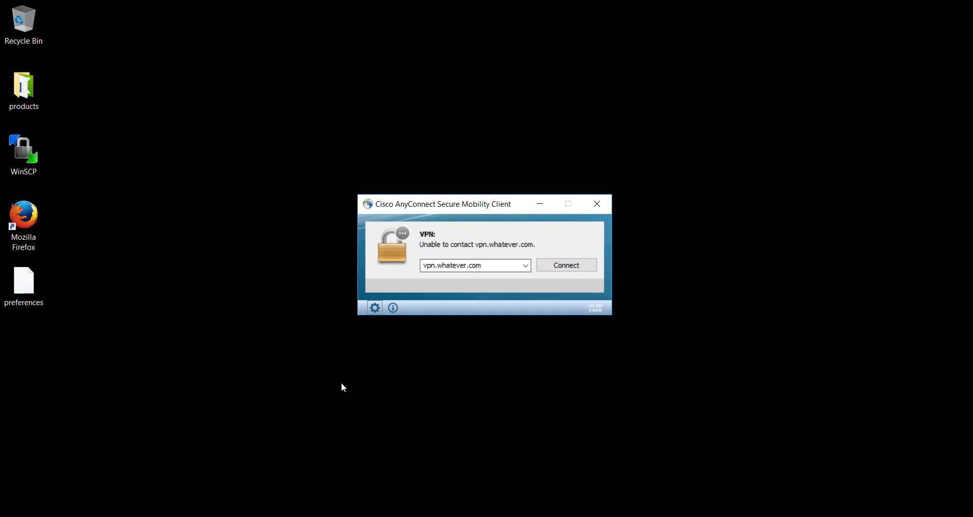
Switch to the File Explorer window of the AnyConnect Profile folder and inspect its full path under C:\ProgramData\Cisco
mouse_move(185, 499)
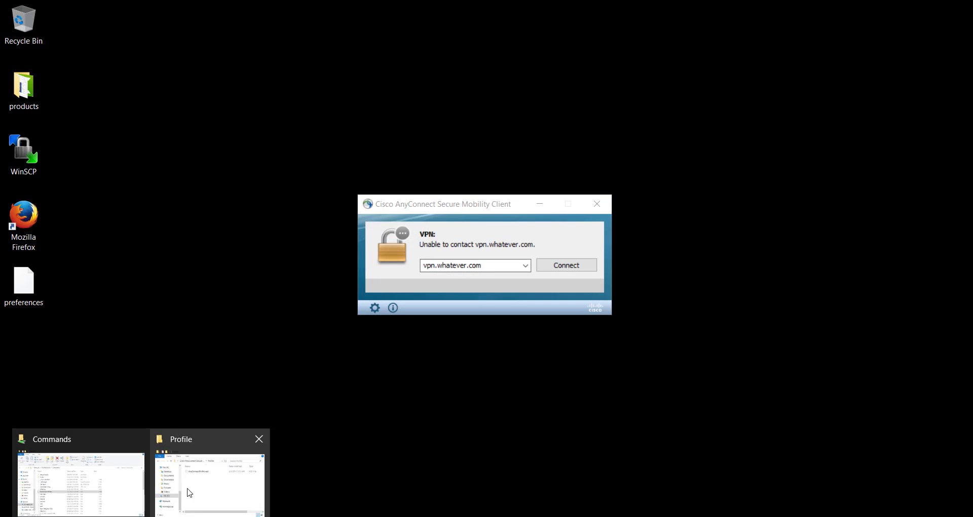
click(179, 478)
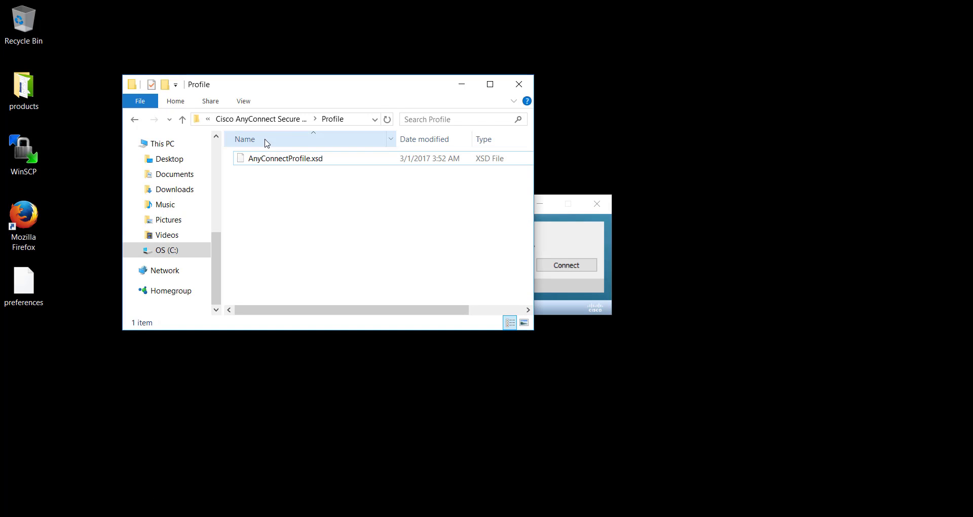
click(351, 120)
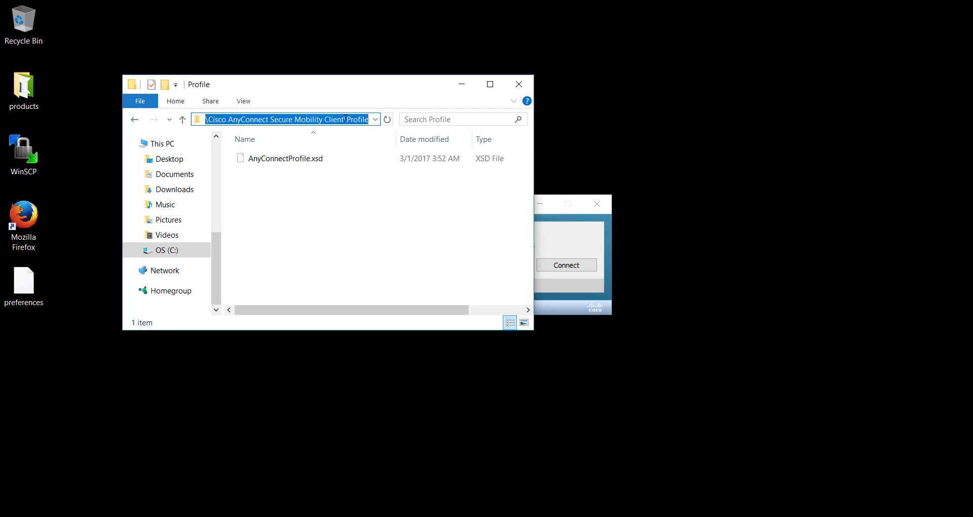
click(226, 119)
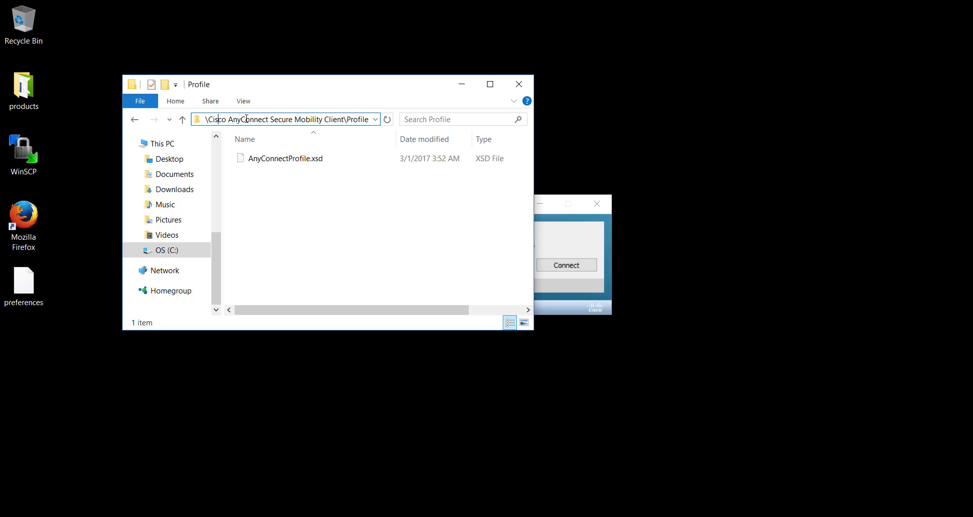
key(ctrl+Left)
key(ctrl+Left)
key(ctrl+Left)
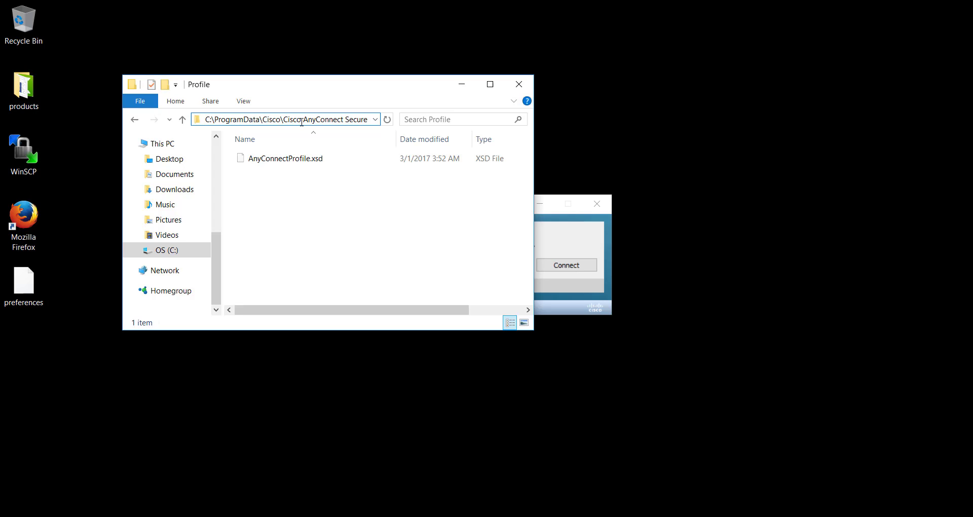
drag(302, 121, 380, 121)
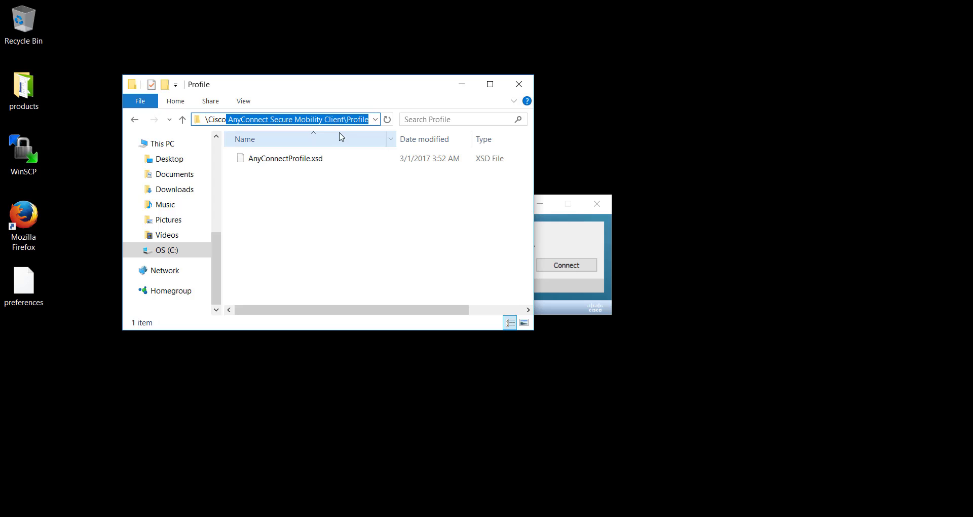
Move the preferences file from the desktop into the AnyConnect Profile folder and confirm the move
drag(23, 283, 309, 226)
click(462, 214)
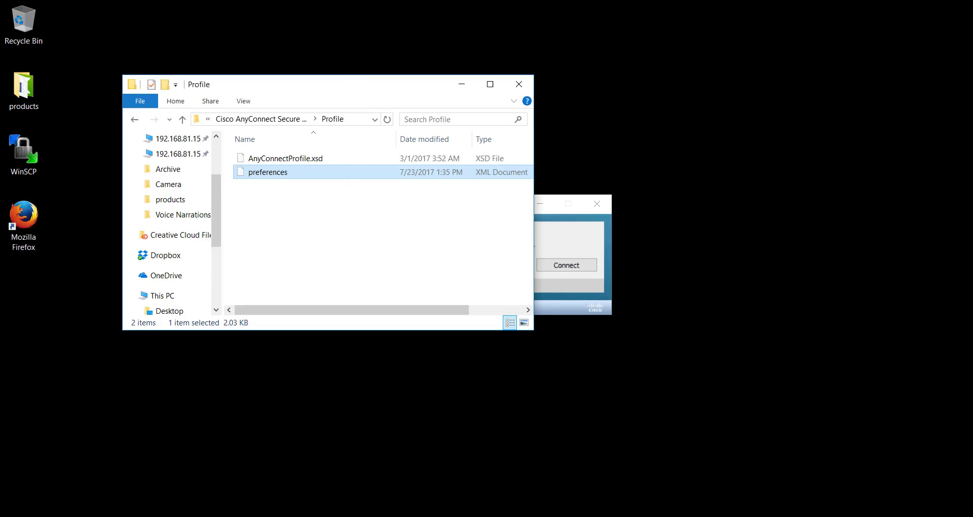
Close the Cisco AnyConnect window and quit its background process completely
right_click(330, 515)
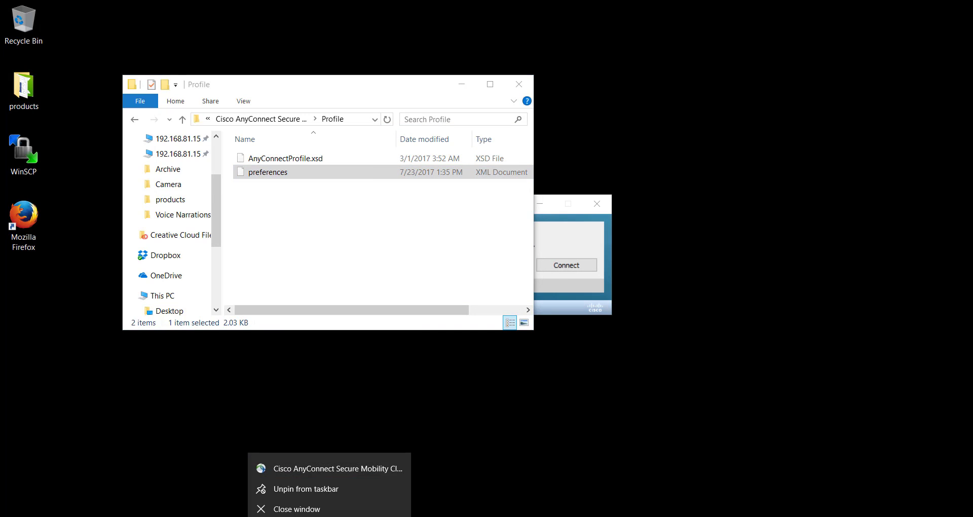
click(320, 509)
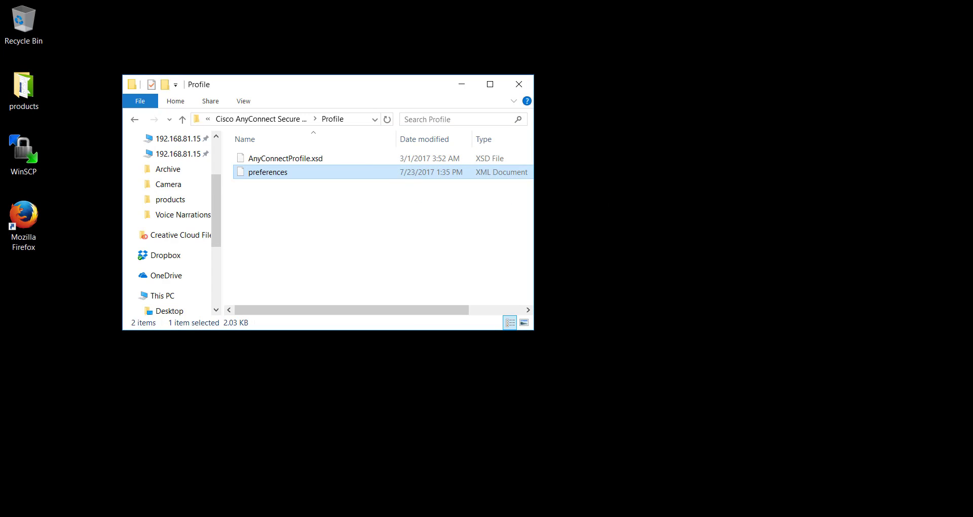
click(821, 513)
right_click(815, 486)
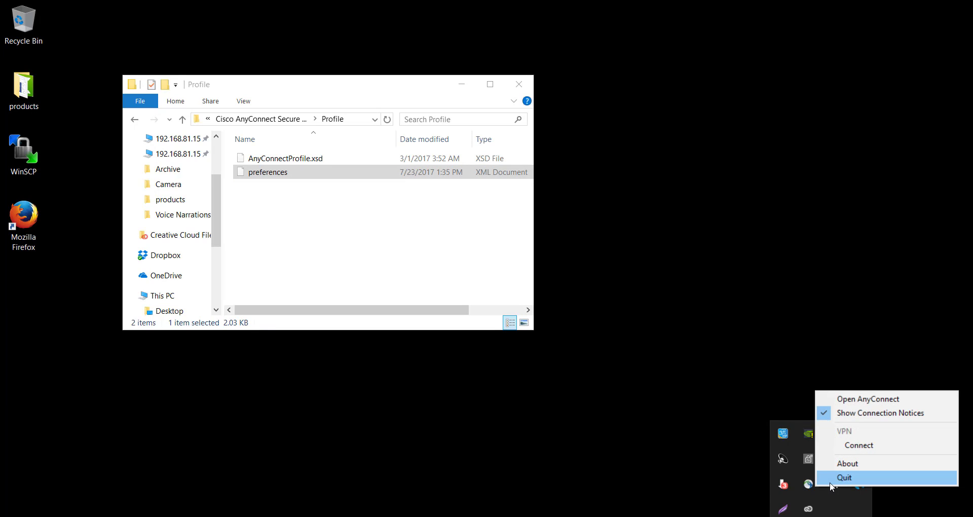
click(834, 481)
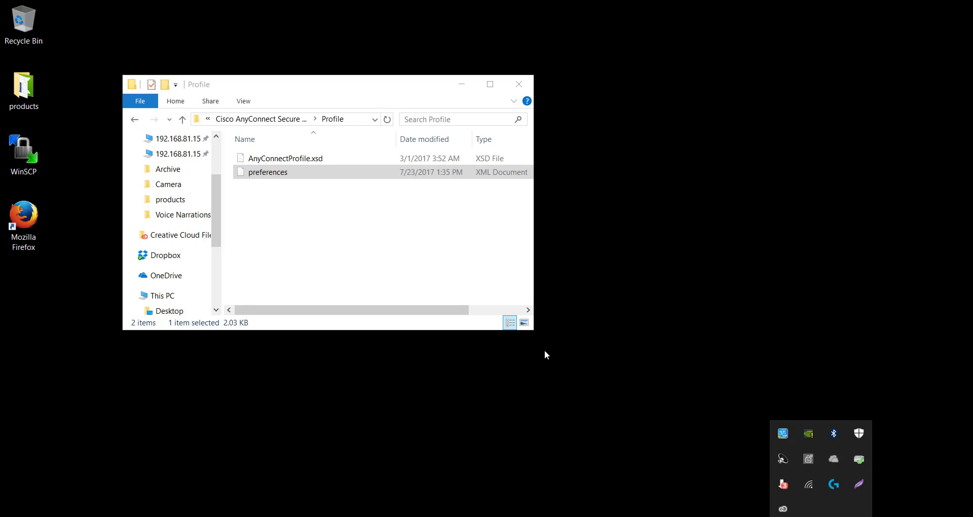
Expand the VPN server list in the reopened Cisco AnyConnect client and compare it with the User and HostName values of preferences.xml in Notepad++
click(502, 265)
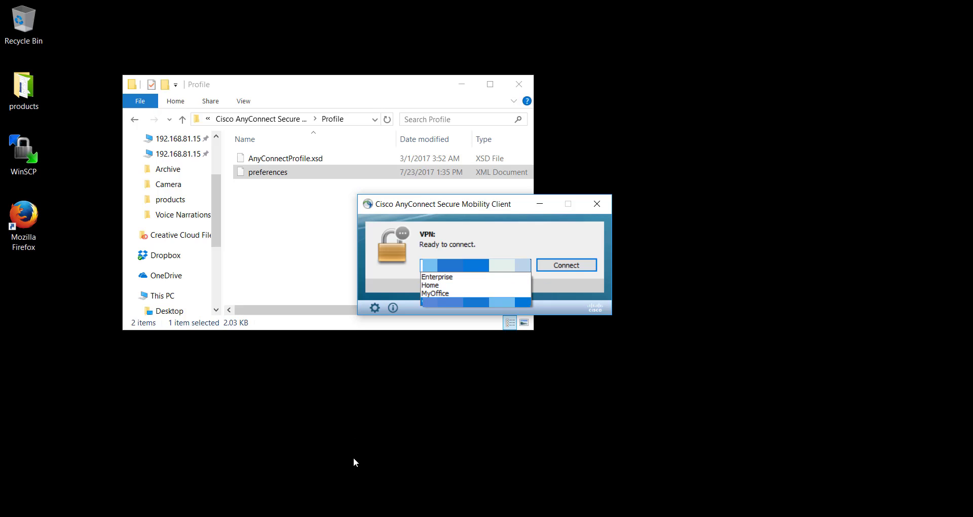
click(401, 514)
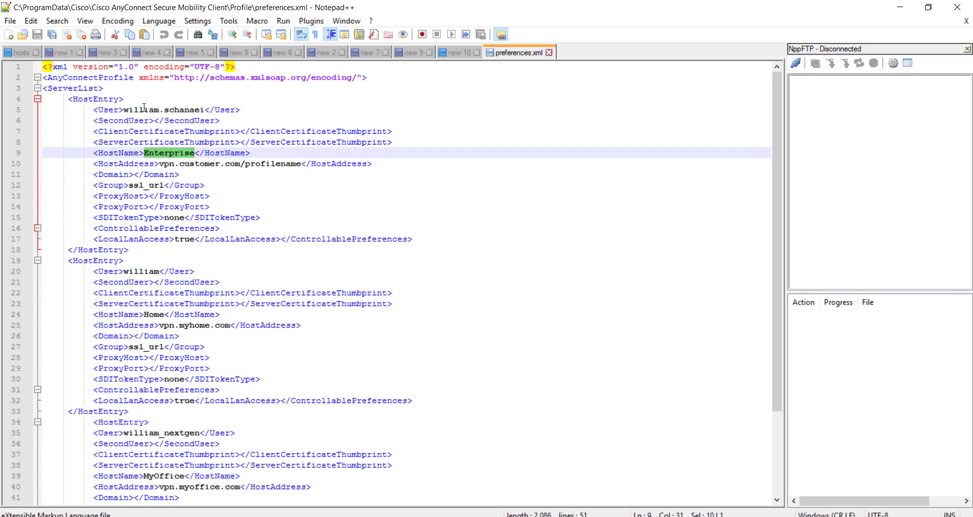
double_click(147, 110)
double_click(172, 110)
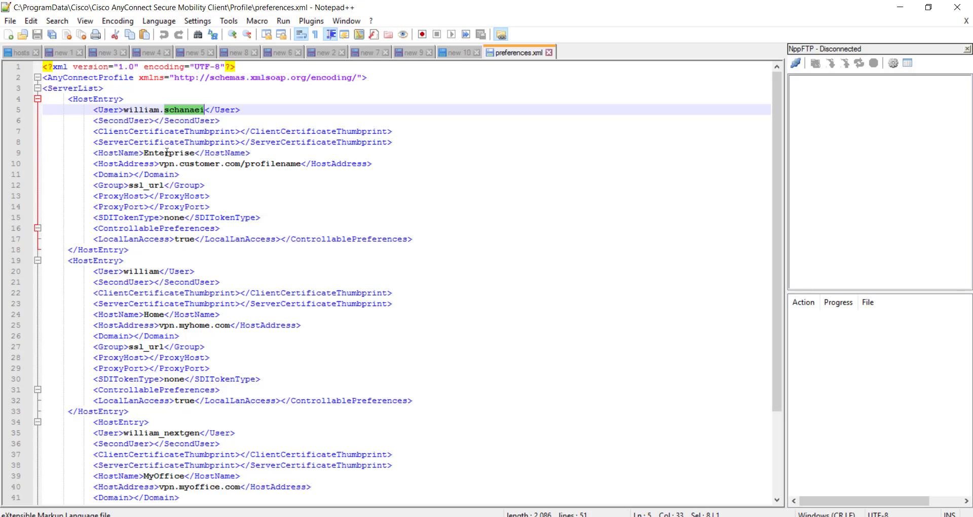
double_click(167, 153)
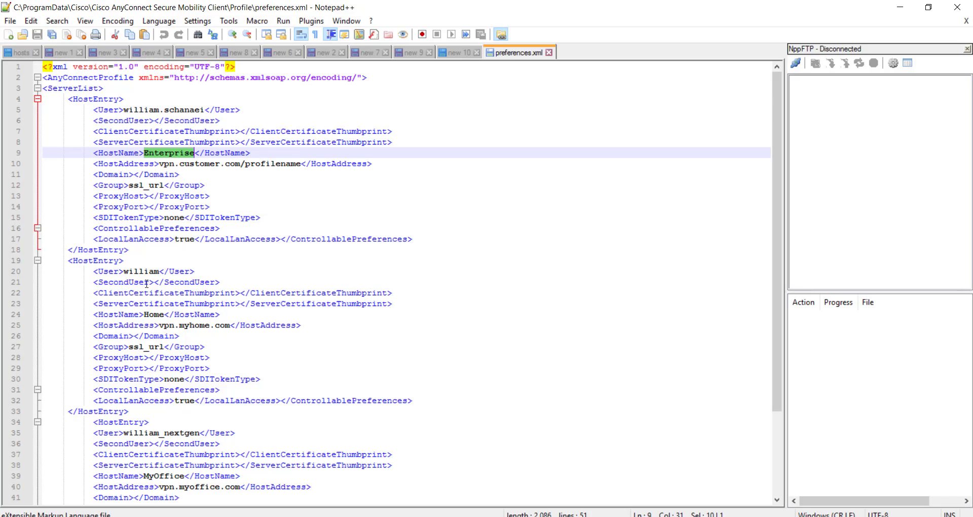
double_click(152, 314)
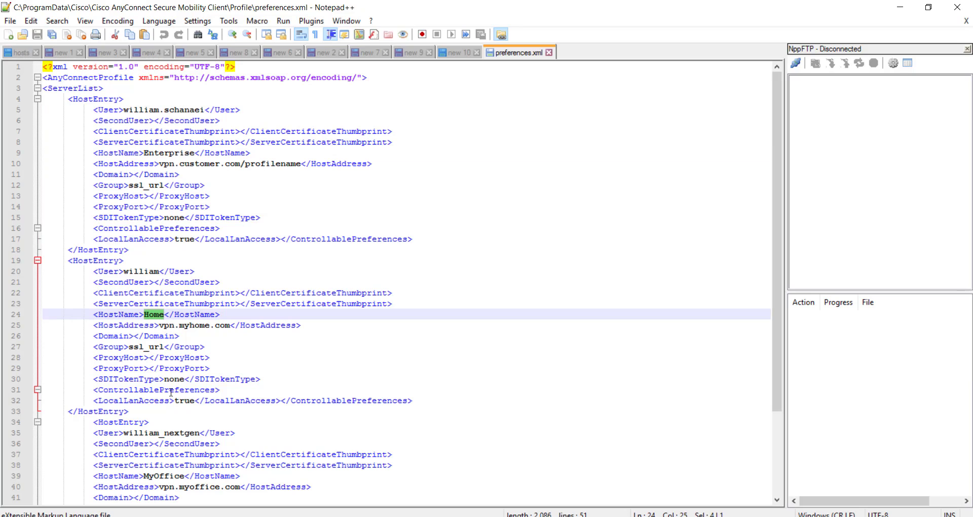
Switch back to Cisco AnyConnect and start a VPN connection to the Enterprise entry
click(324, 499)
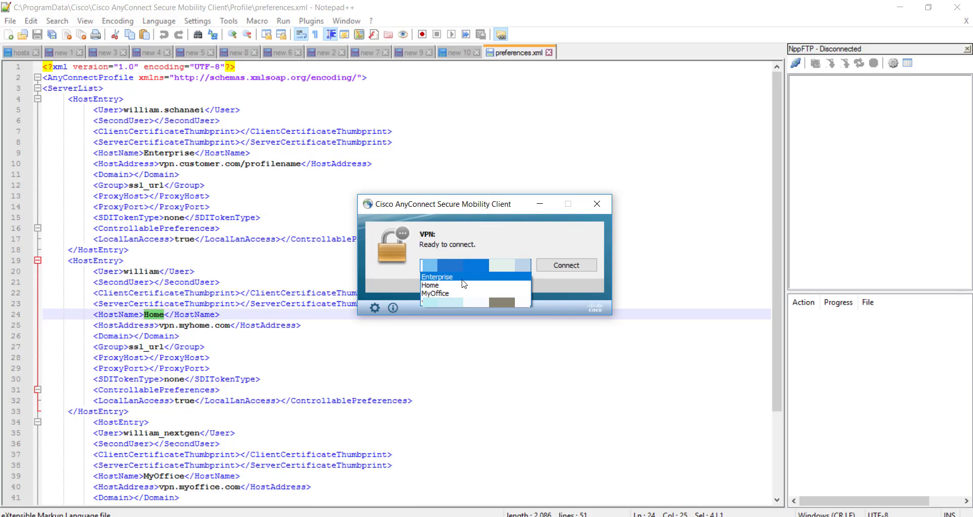
key(Return)
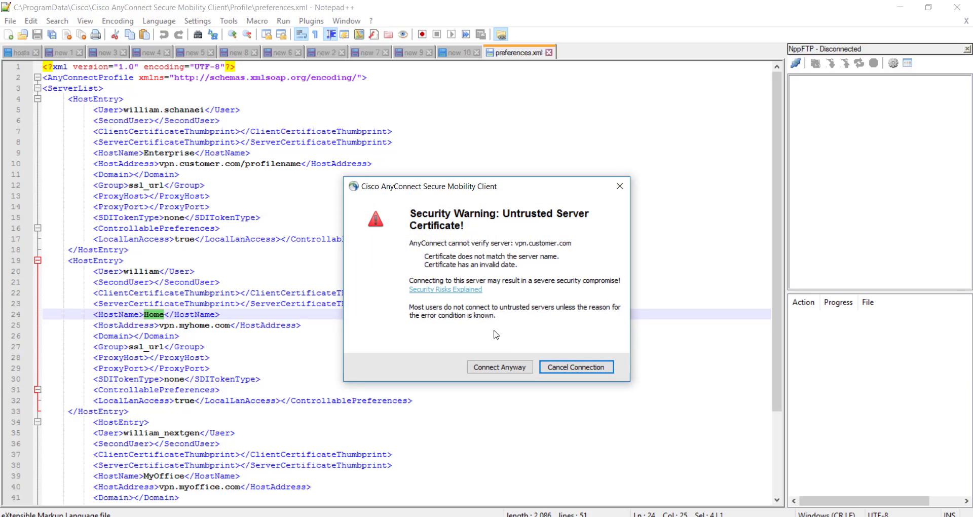